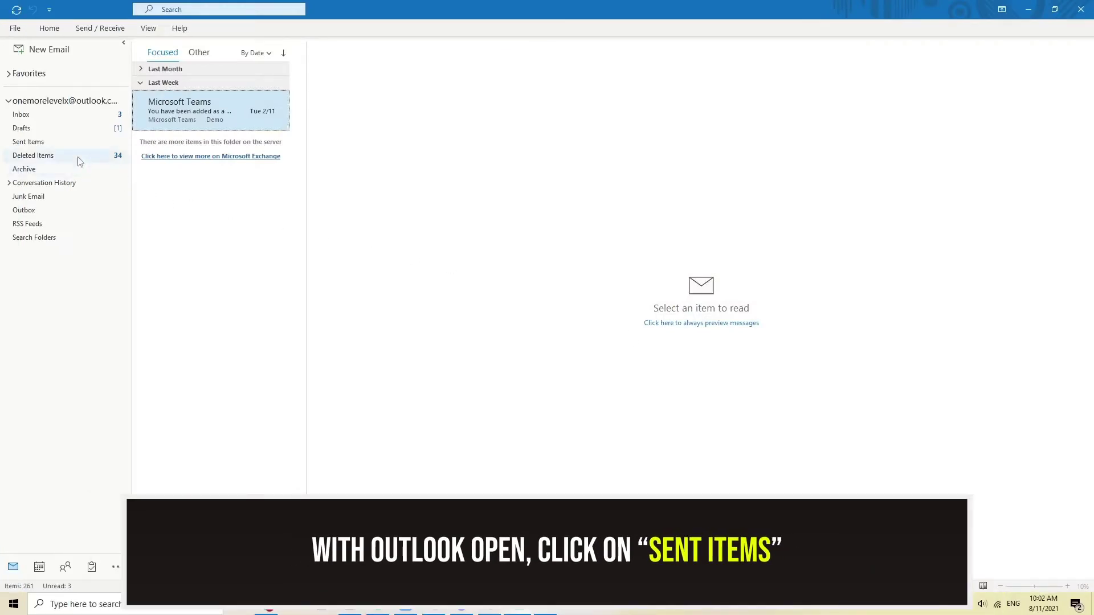
Step: Open the 9:47 AM Lorem Ipsum email from Sent Items in its own window
click(30, 142)
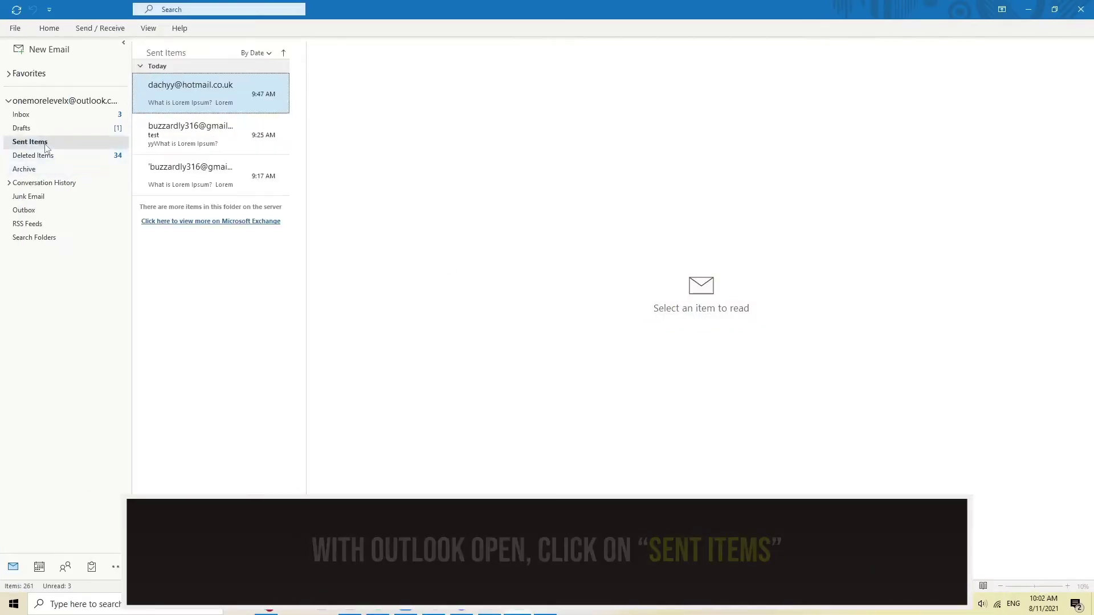
double_click(166, 100)
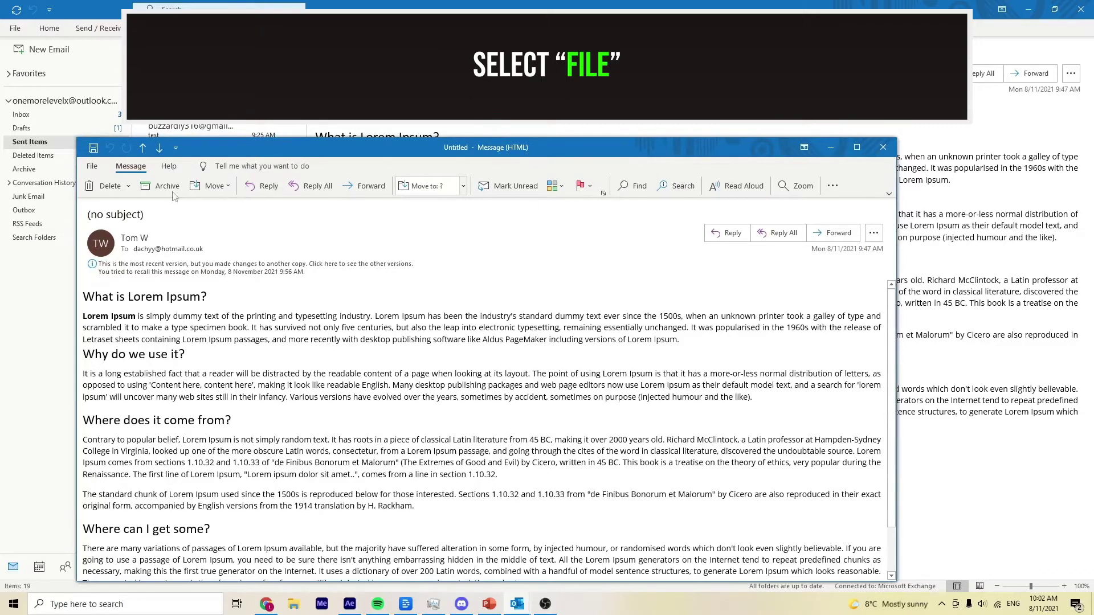
Step: Start Recall This Message from the message's File > Resend or Recall menu
click(93, 166)
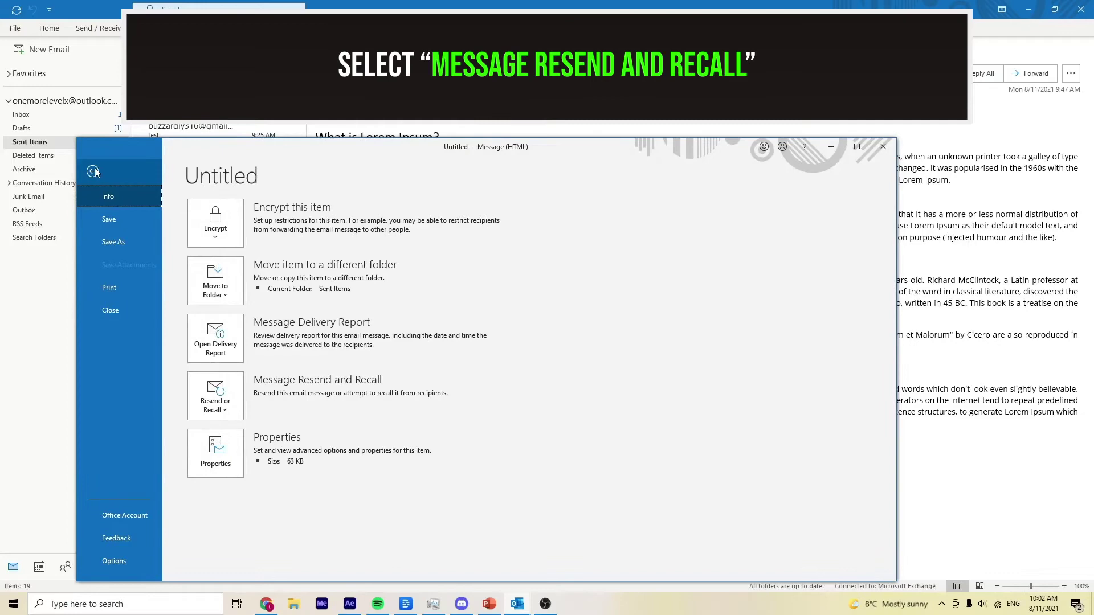
click(214, 399)
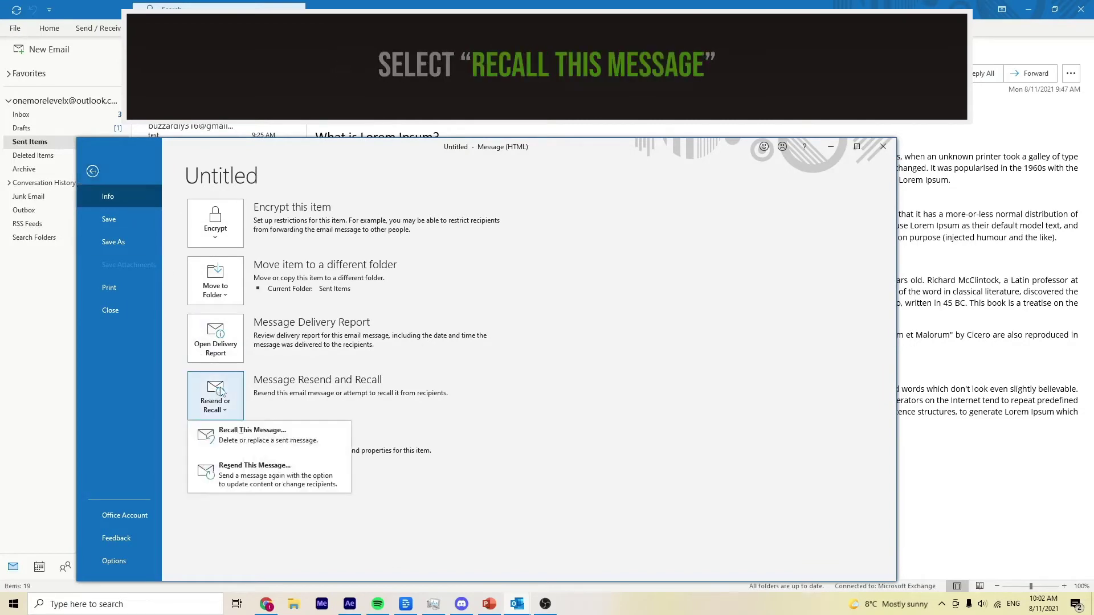
click(245, 434)
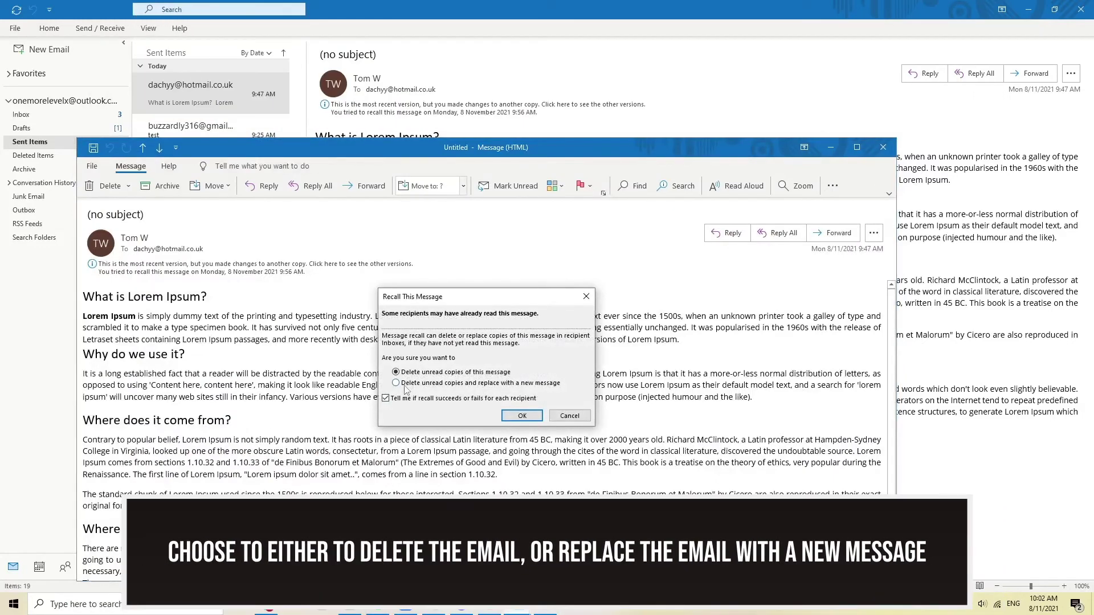
Step: Confirm the recall with 'Delete unread copies' and 'Tell me if recall succeeds' ticked
click(386, 399)
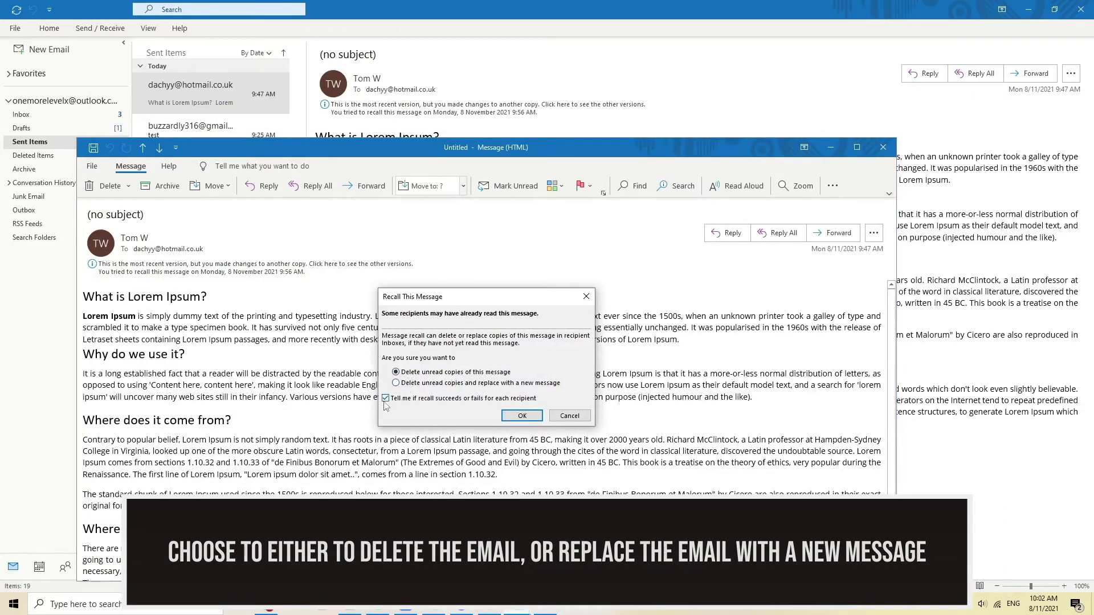
click(386, 400)
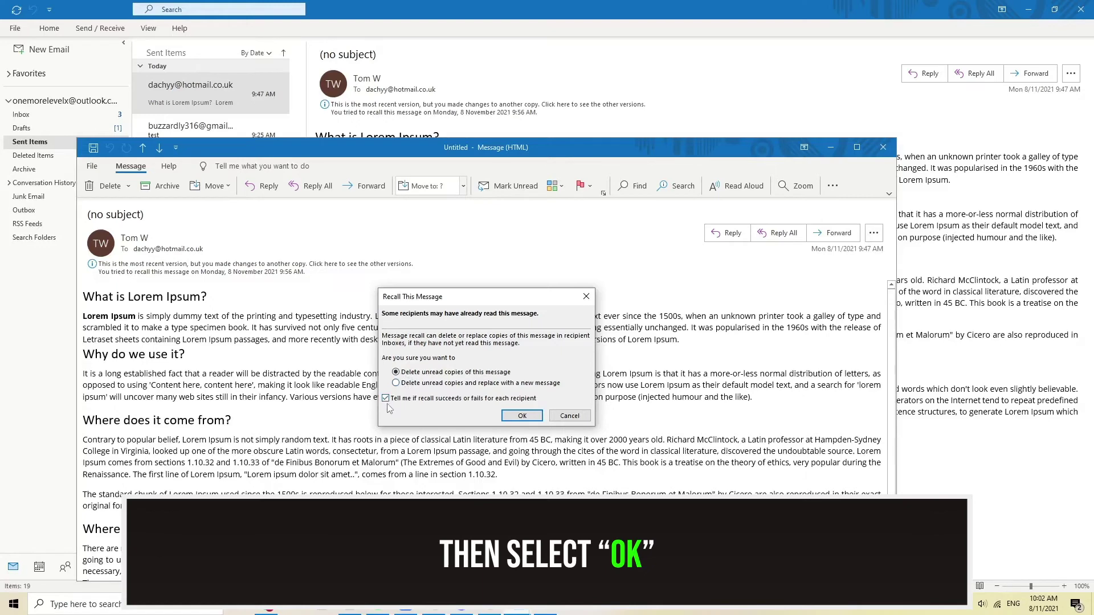
click(513, 418)
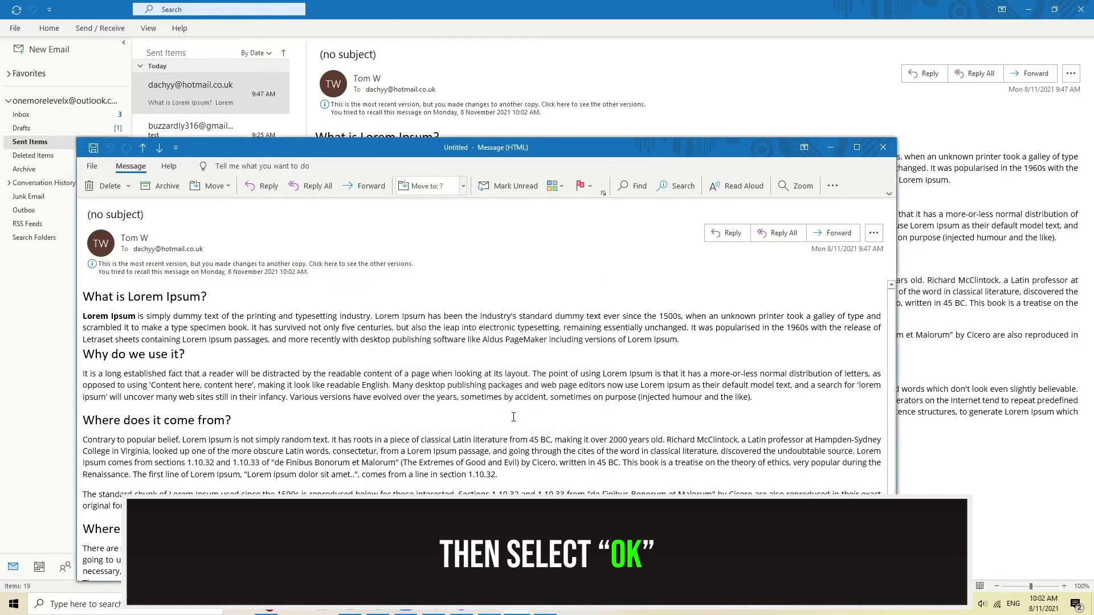